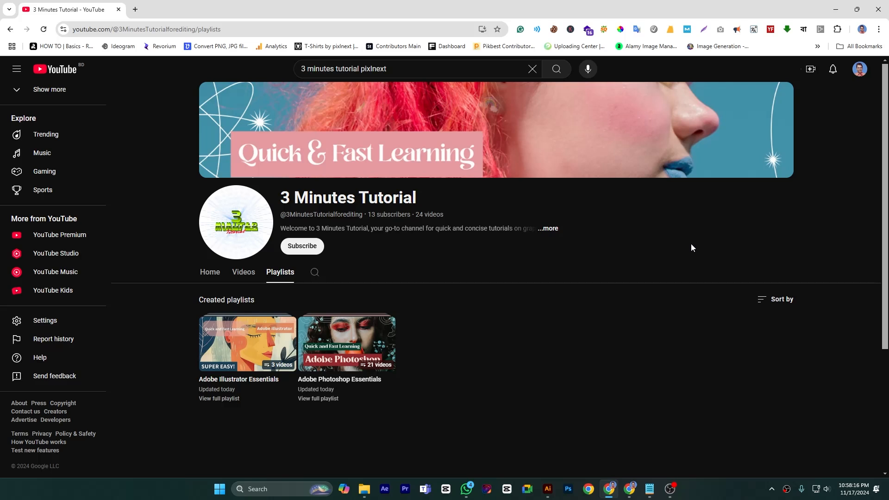
Switch to Adobe Illustrator and draw a rectangle about 700 by 490 pt on the artboard.
click(549, 489)
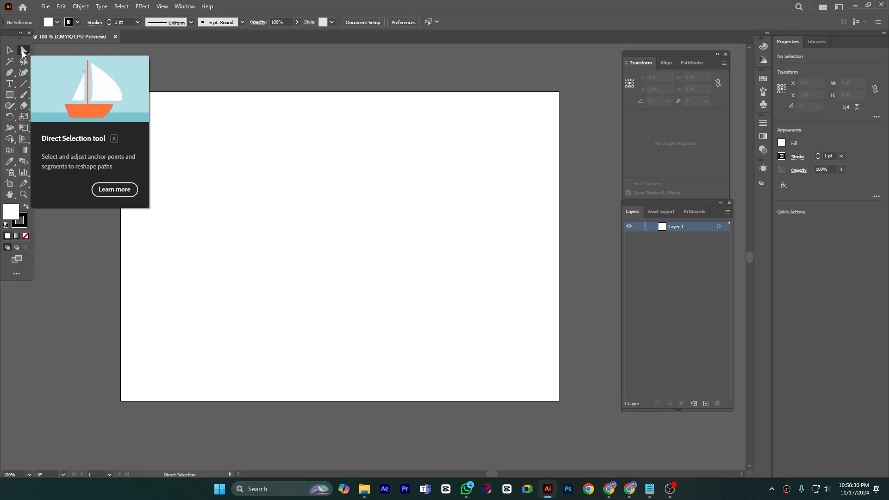
drag(23, 53, 54, 53)
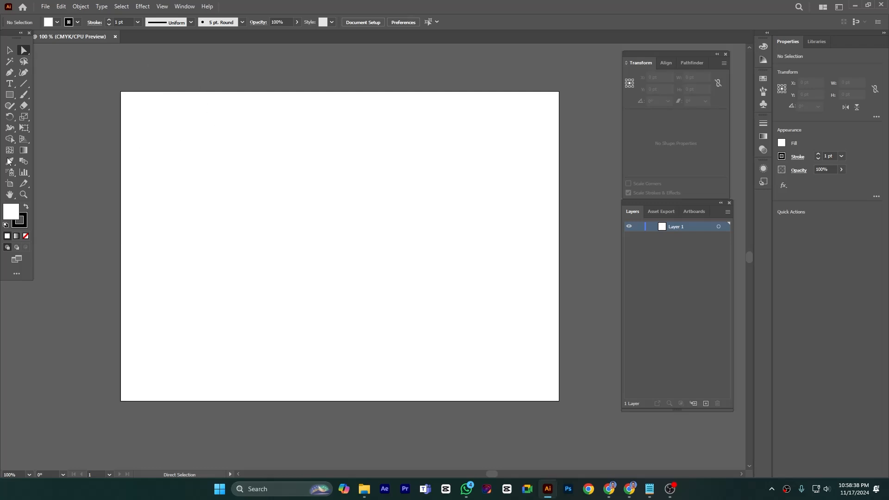
click(14, 96)
drag(163, 125, 527, 376)
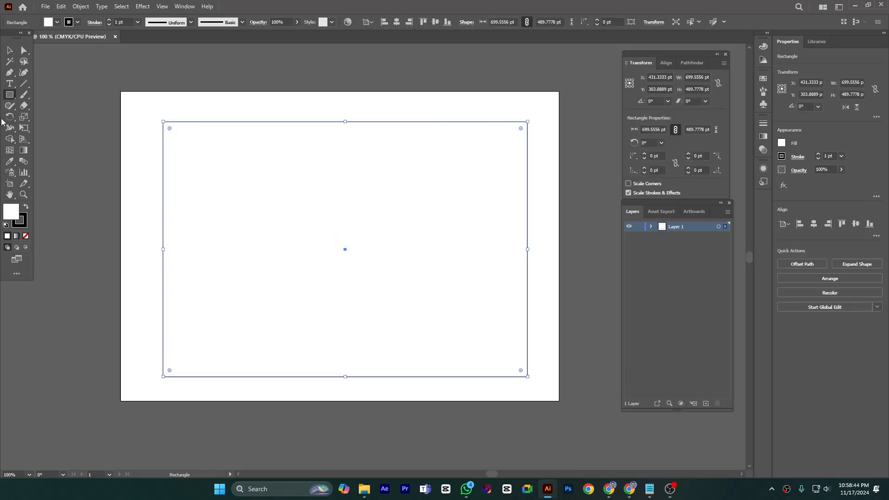
Move only the rectangle's upper-left anchor point to about X 346 pt, Y 26 pt with the Direct Selection tool.
click(25, 51)
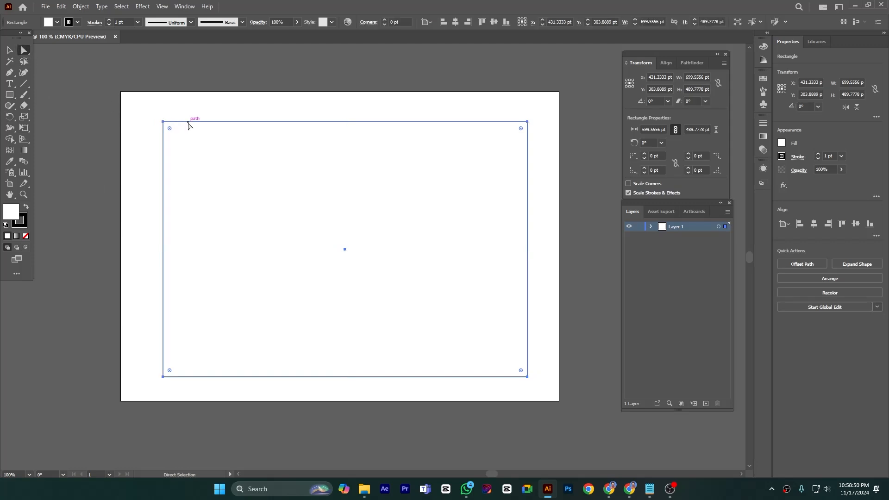
drag(137, 112, 168, 133)
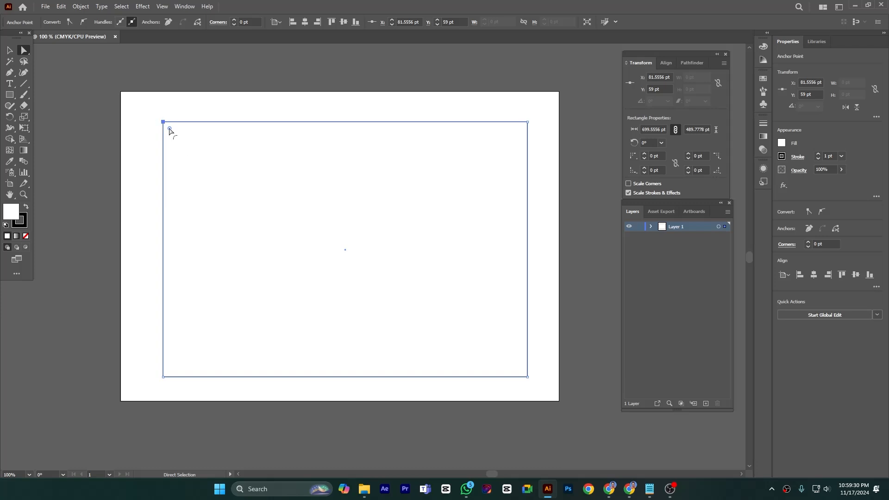
click(164, 123)
drag(166, 124, 301, 105)
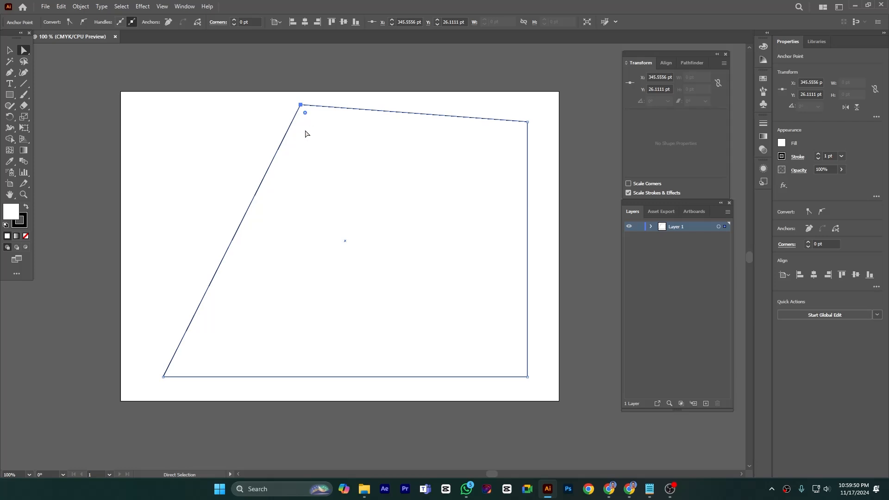
Apply a chamfer with a 57 pt radius to the shape's moved upper-left corner.
double_click(305, 114)
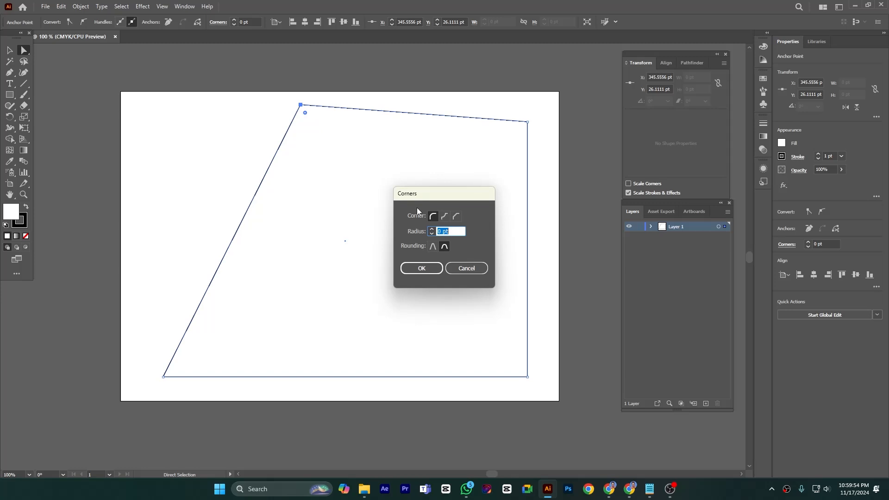
click(457, 217)
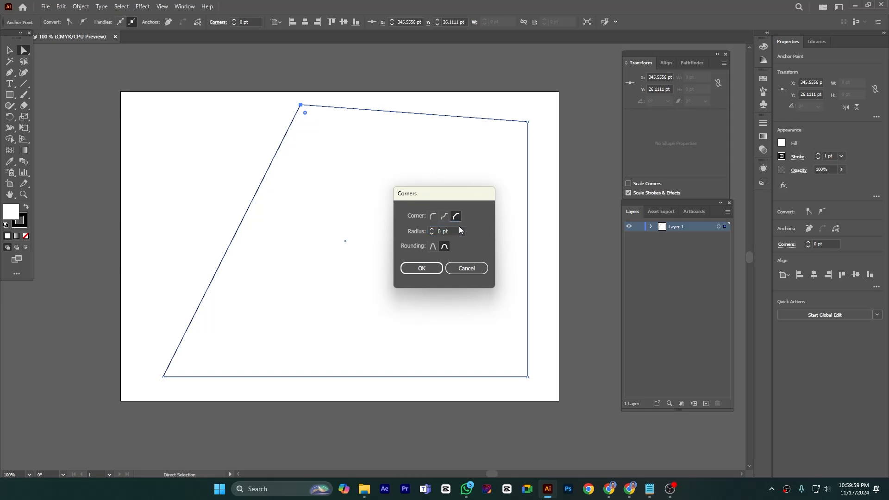
click(431, 230)
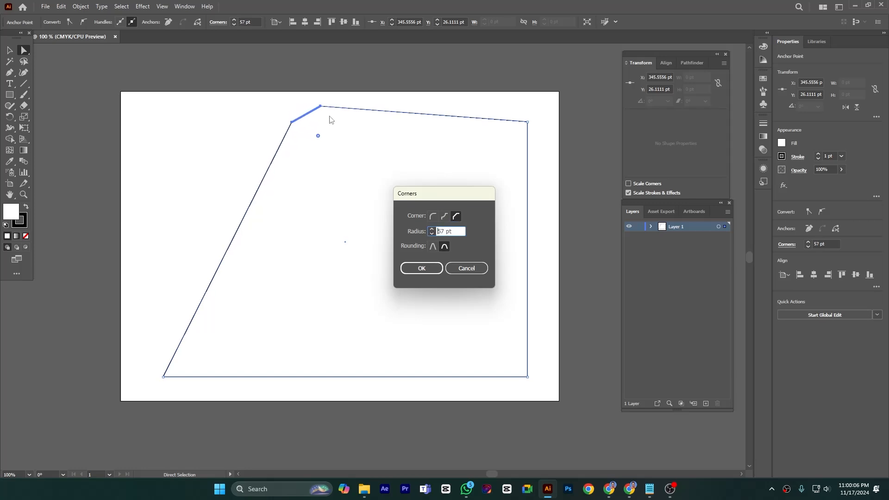
click(419, 268)
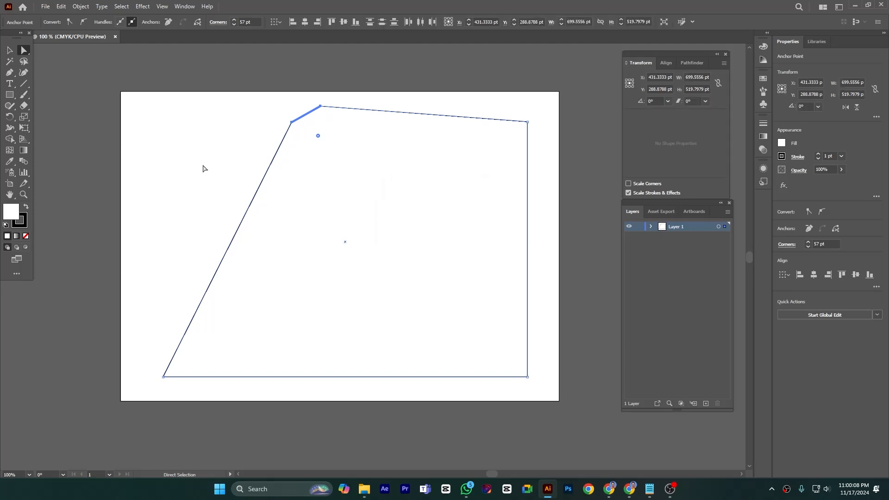
click(196, 165)
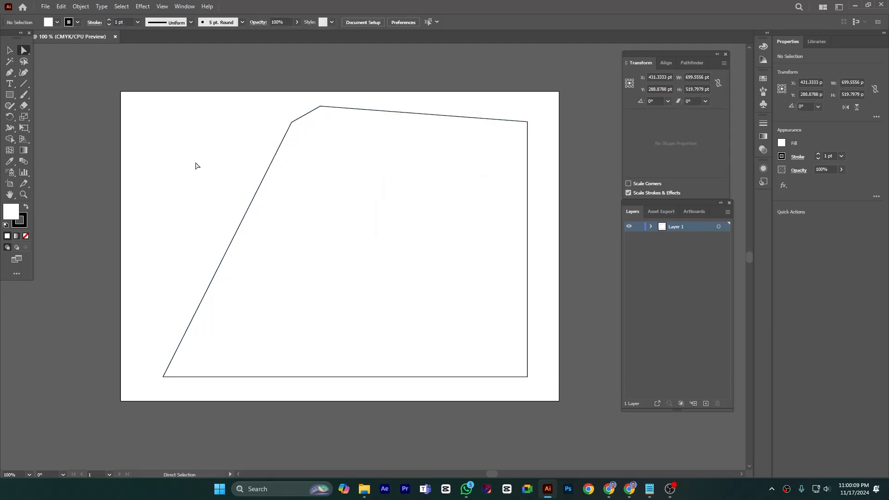
Convert the shape's lower-left anchor point to smooth, and remove that anchor from the path.
click(304, 117)
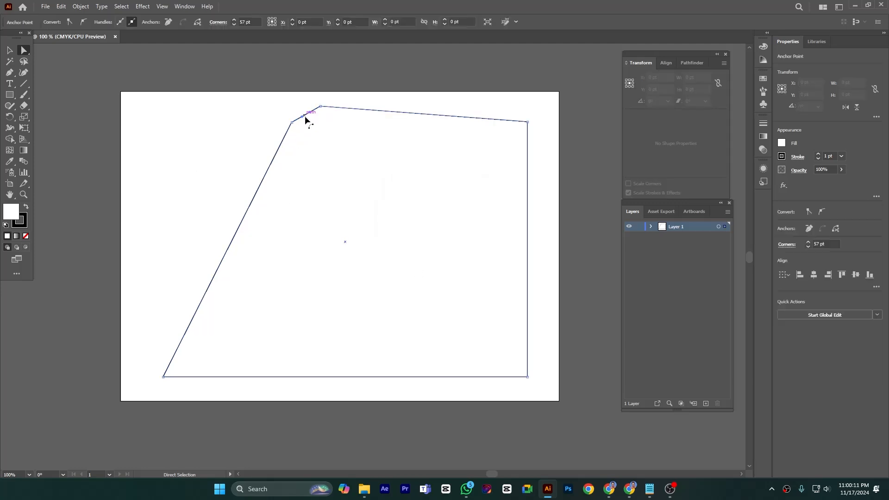
click(327, 150)
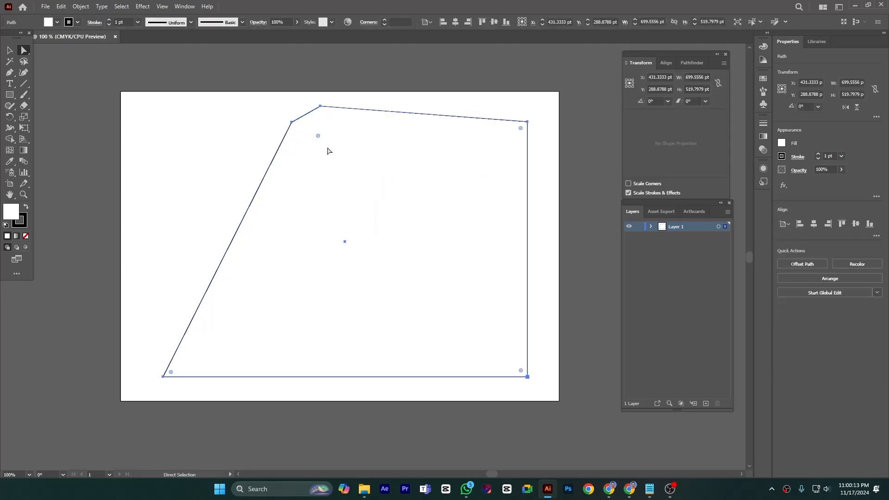
click(163, 377)
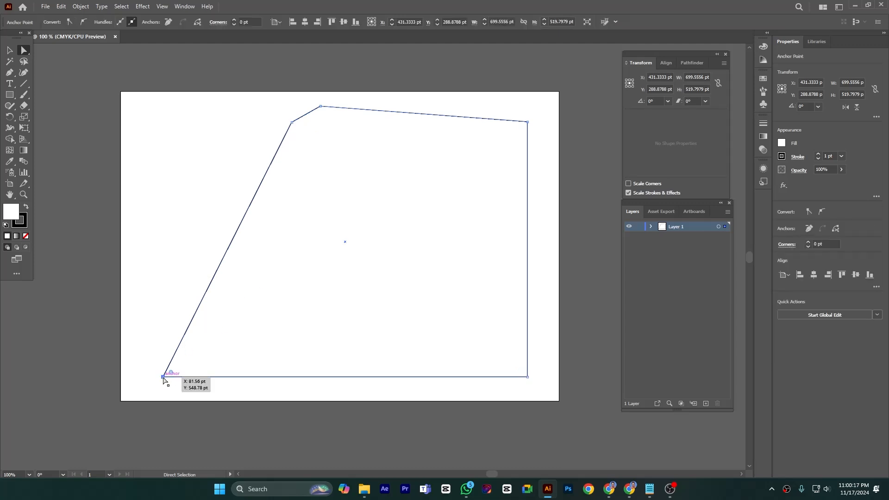
click(84, 23)
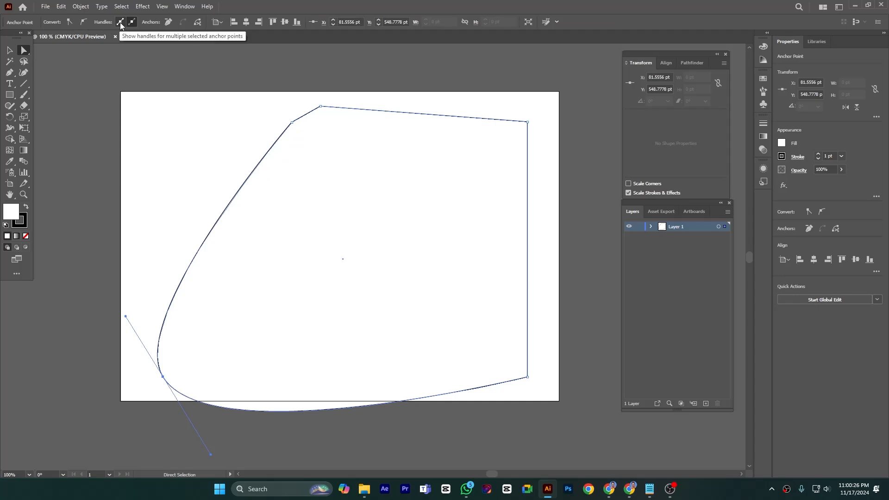
click(167, 22)
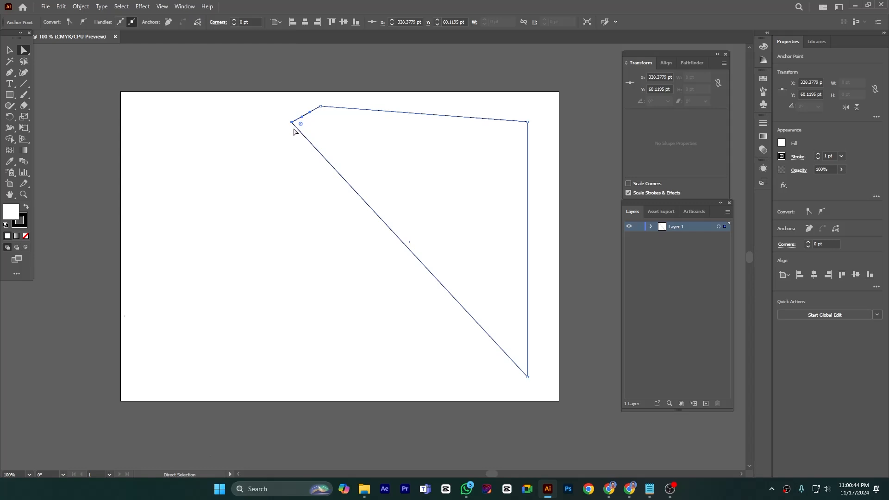
Cut the path at its upper-left anchor point and pull the long diagonal segment down and to the left.
click(198, 23)
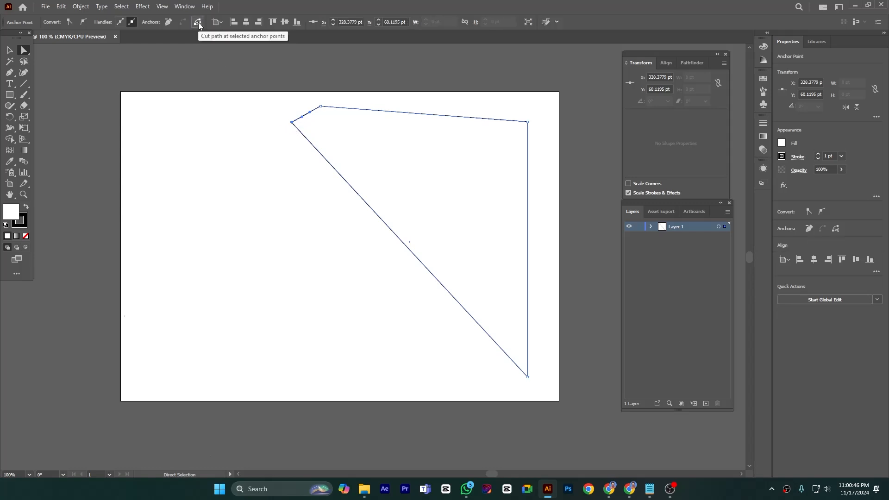
drag(302, 136, 263, 185)
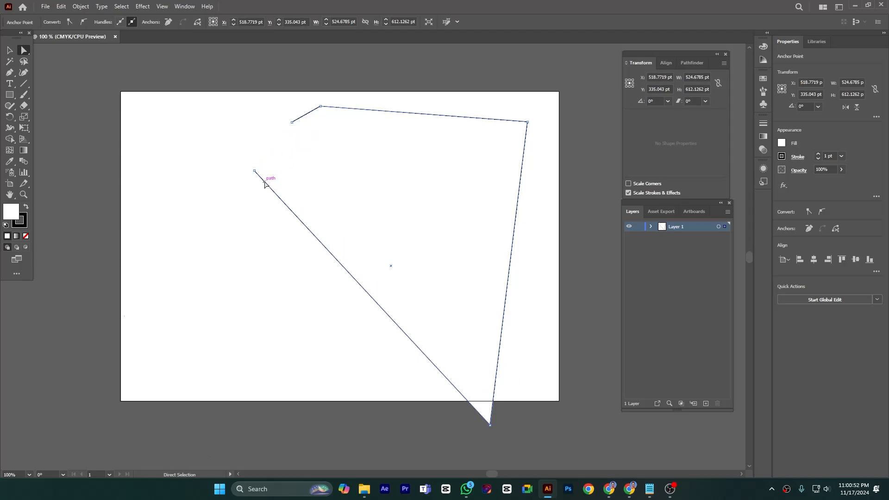
drag(264, 185, 255, 199)
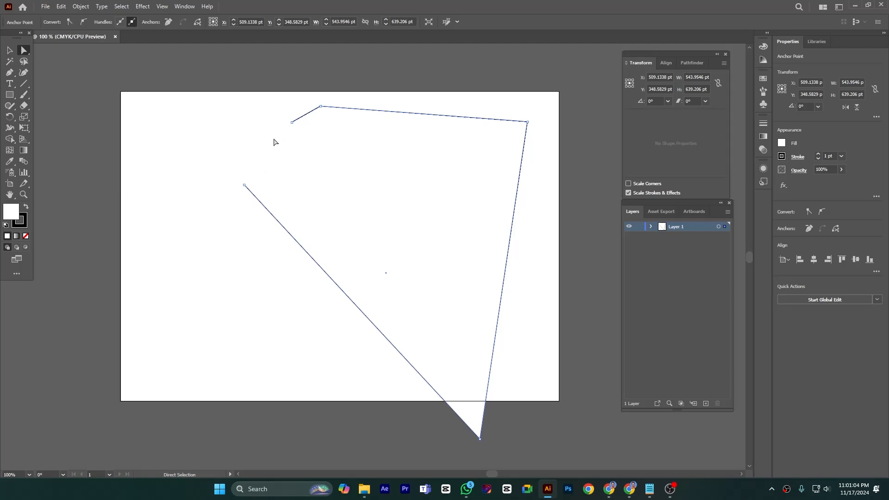
Set the reference point to the top-right corner, and delete the open path by selecting its anchor points across the artboard.
click(212, 19)
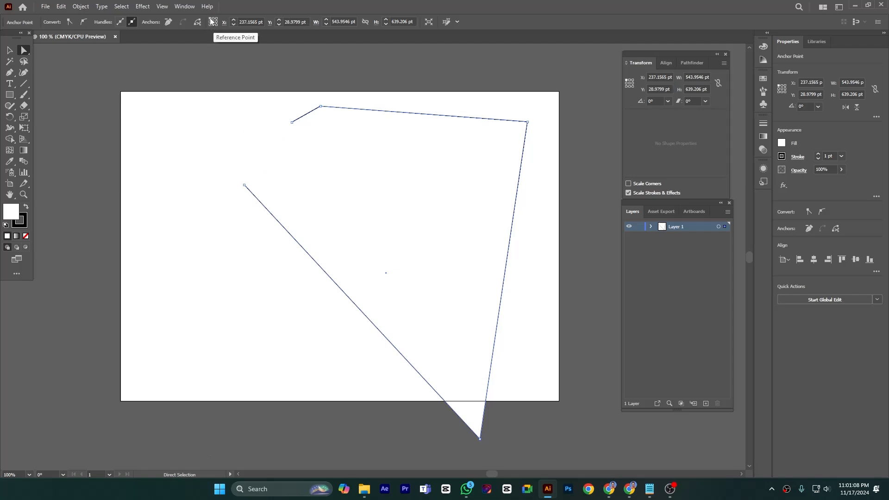
click(216, 19)
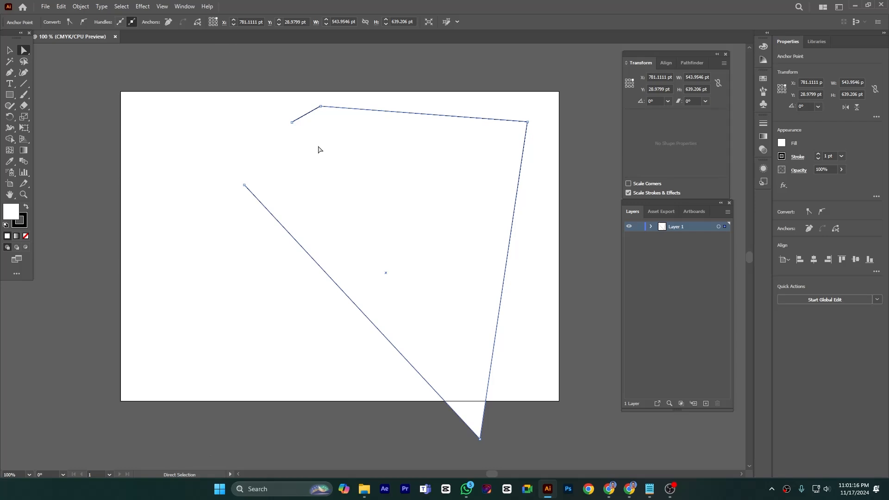
click(176, 158)
drag(222, 112, 336, 213)
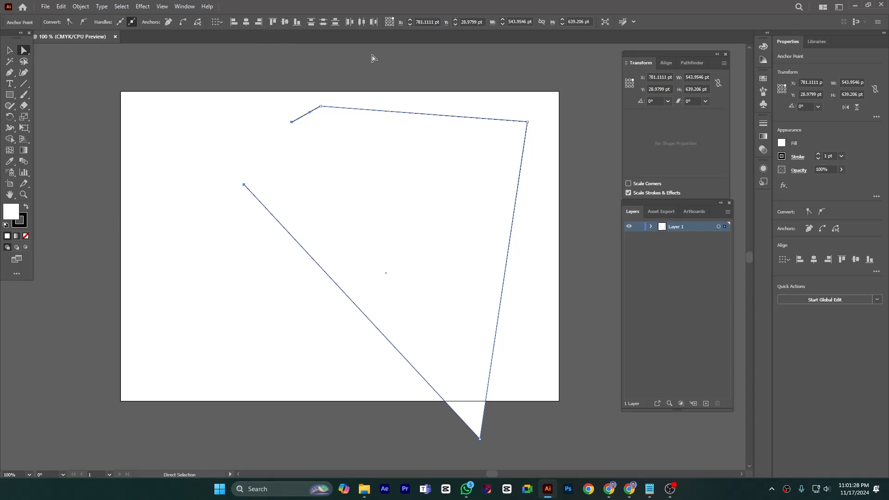
drag(200, 97, 560, 424)
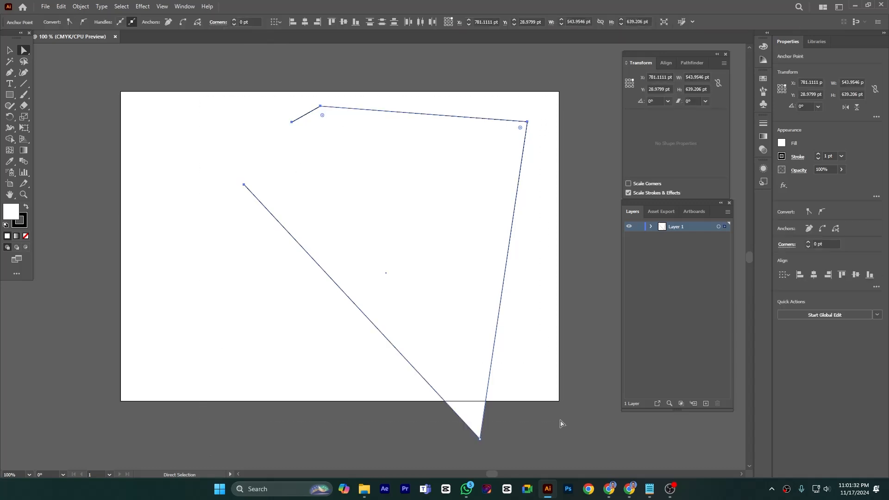
key(Delete)
Draw a circle about 379 pt in diameter, and stretch its top anchor up to about Y 7 pt and bottom anchor down to about Y 517 pt.
drag(10, 96, 50, 115)
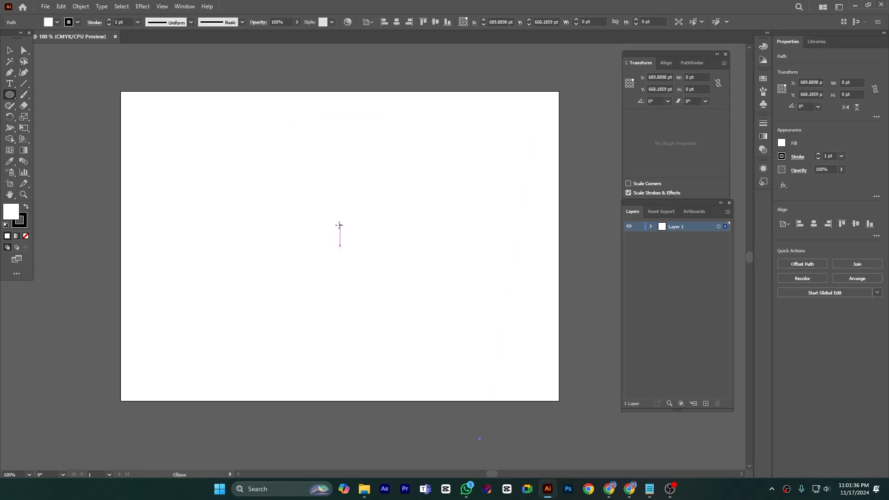
drag(335, 225, 434, 263)
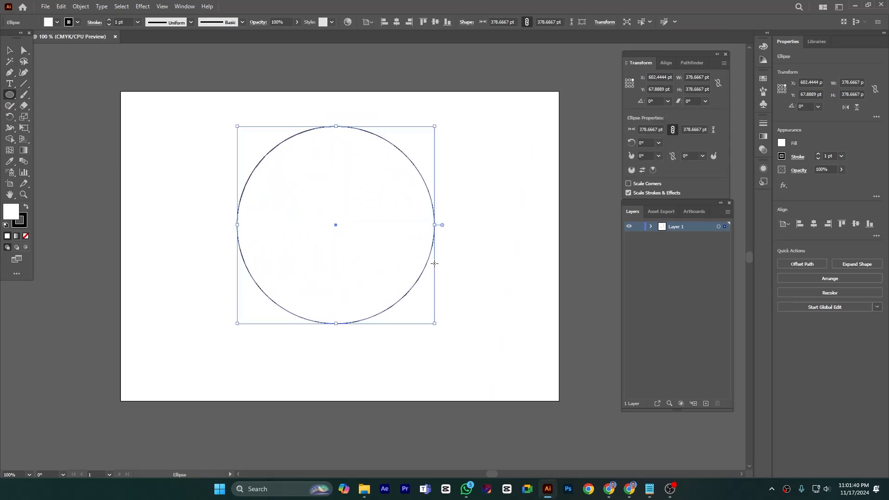
click(23, 50)
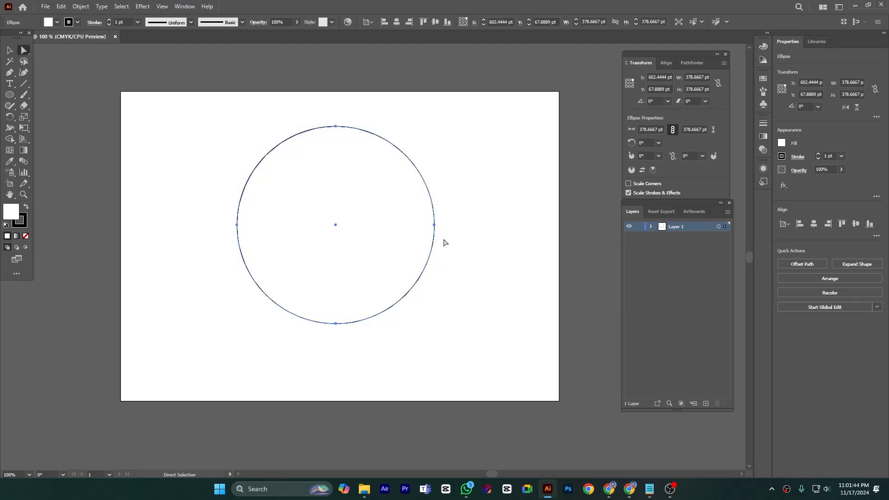
click(337, 127)
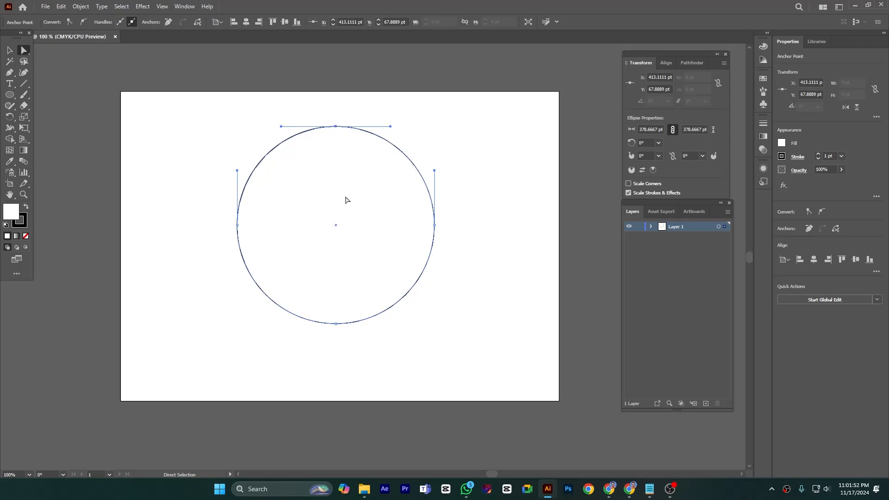
drag(335, 128, 336, 96)
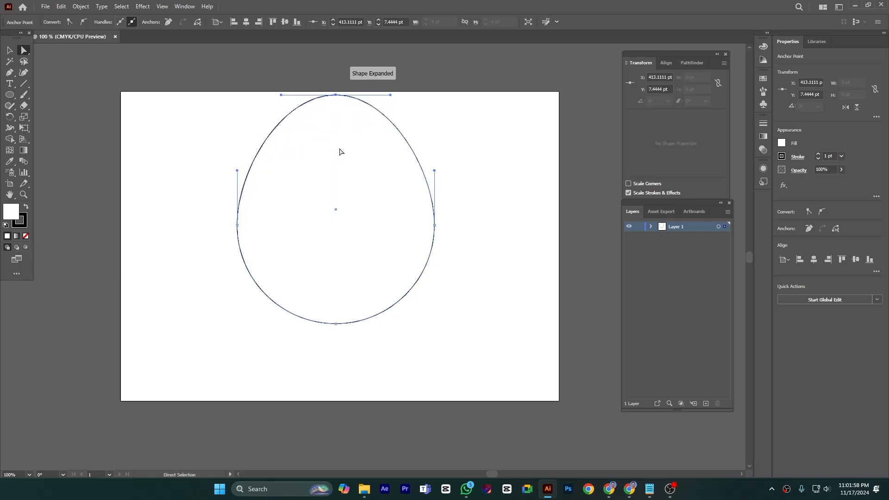
drag(335, 323, 335, 360)
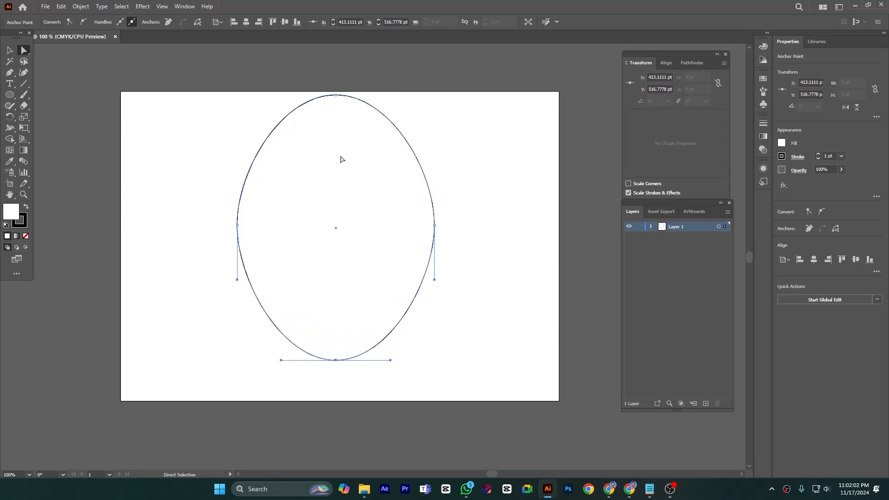
Convert the oval's top anchor to a corner point and pull both side anchors inward to form a narrow drop shape.
click(336, 95)
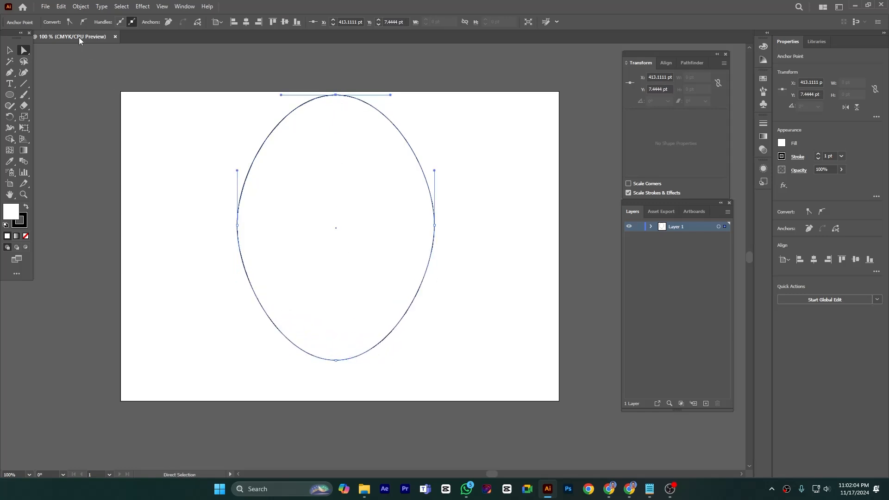
click(69, 21)
drag(237, 226, 264, 227)
drag(433, 230, 402, 233)
click(438, 235)
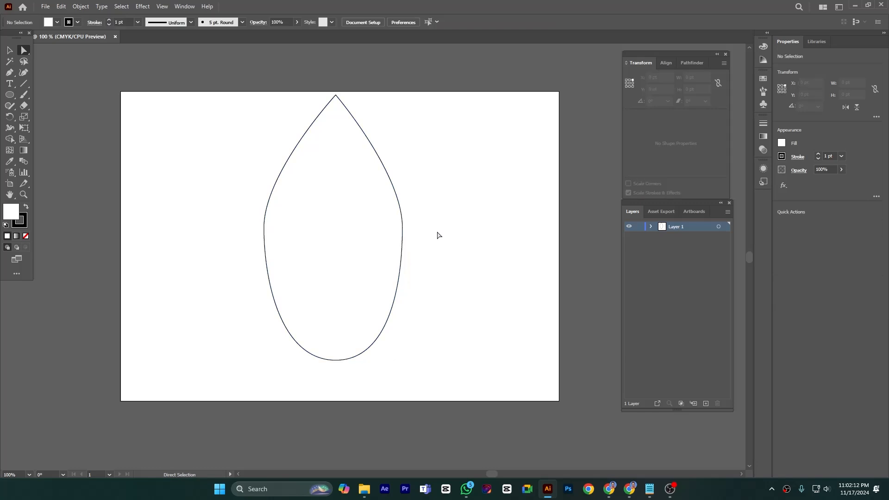